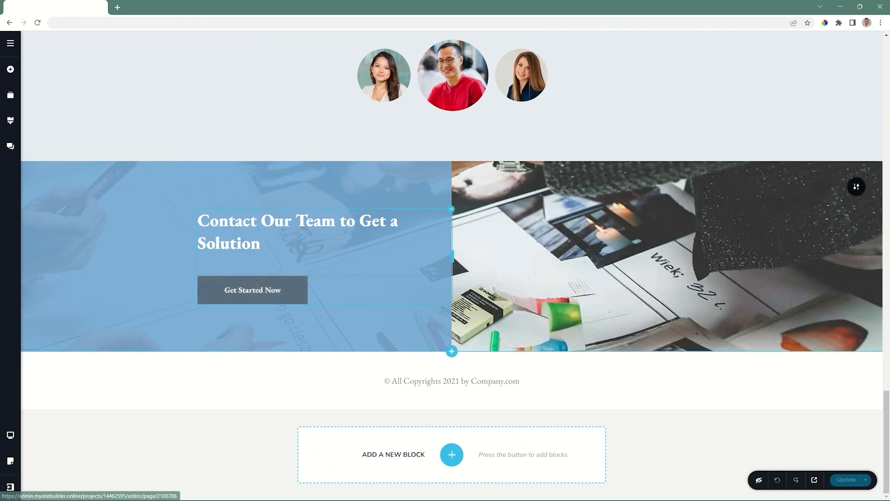
Link the Get Started Now button to the 10% OFF popup design from the Sale category.
left_click(258, 286)
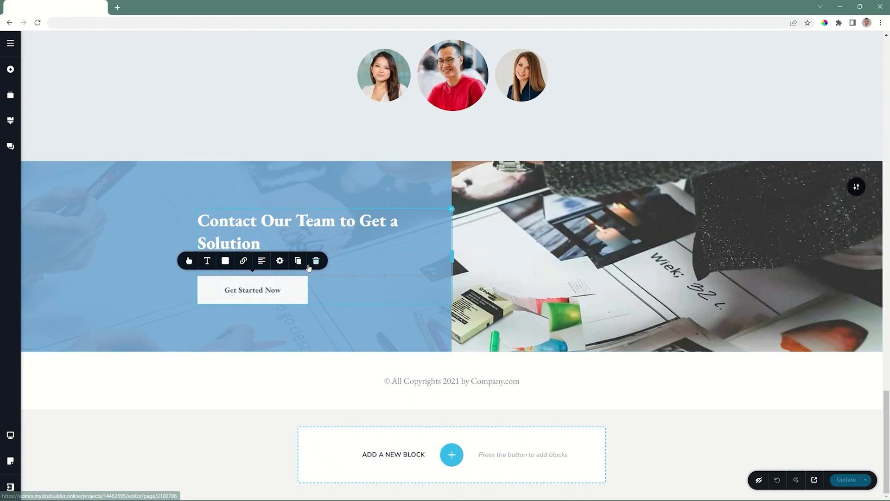
left_click(244, 261)
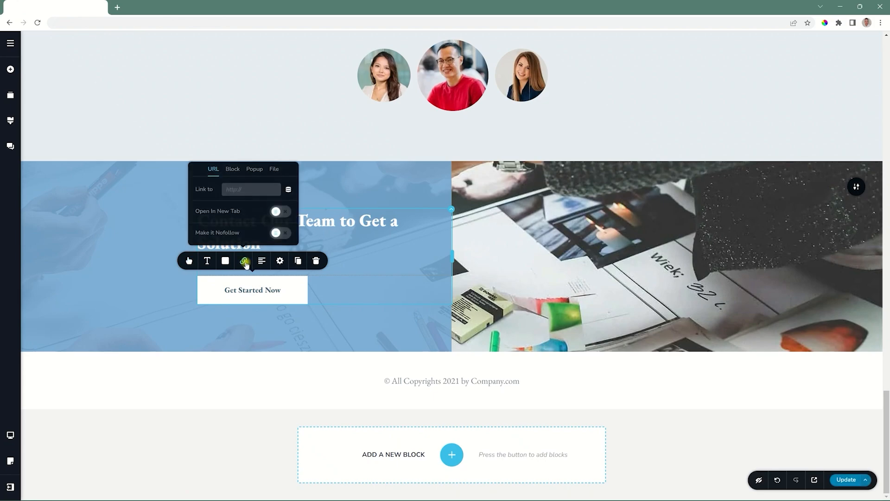
left_click(250, 172)
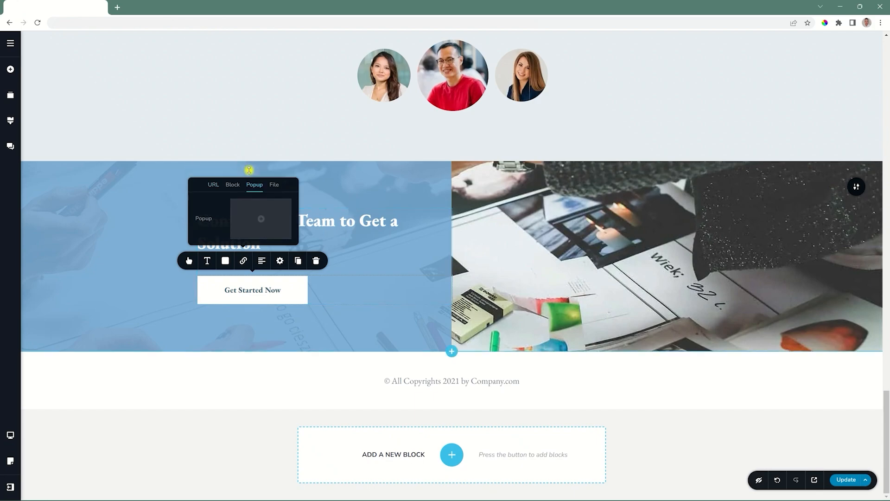
left_click(263, 219)
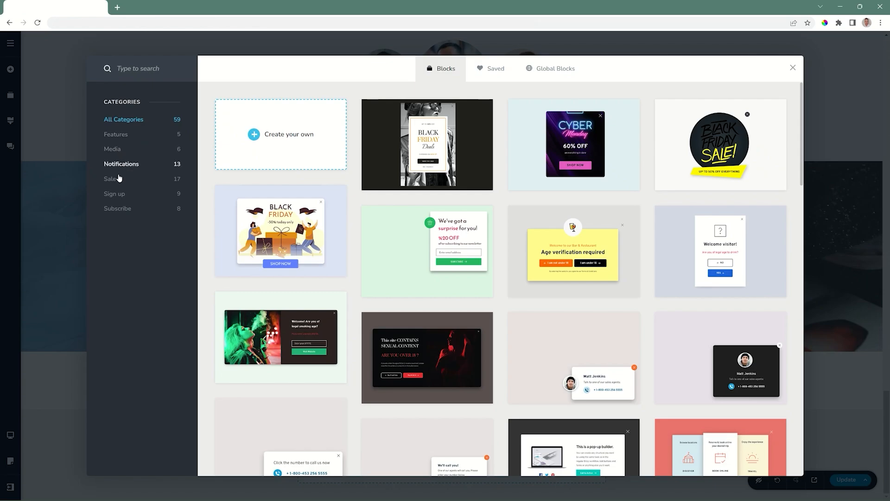
left_click(117, 179)
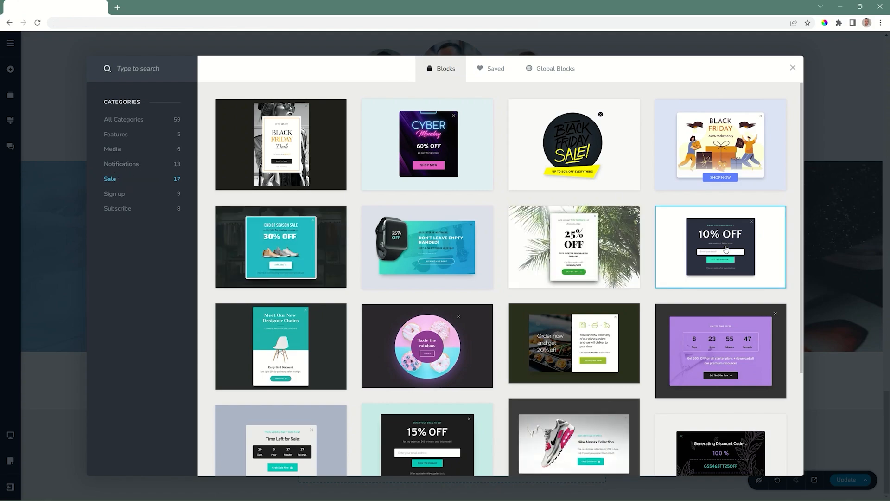
left_click(726, 249)
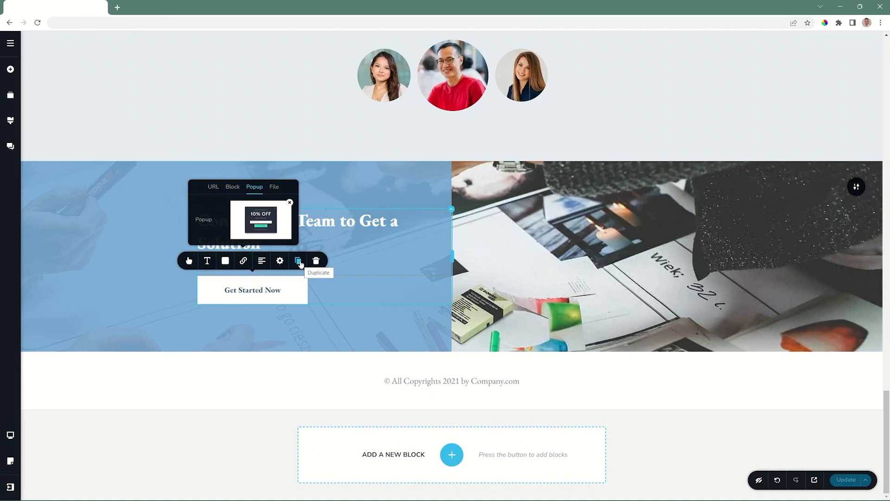
Replace the button's linked popup with the purple countdown design from the Sale category and open the new popup's editing options.
left_click(290, 203)
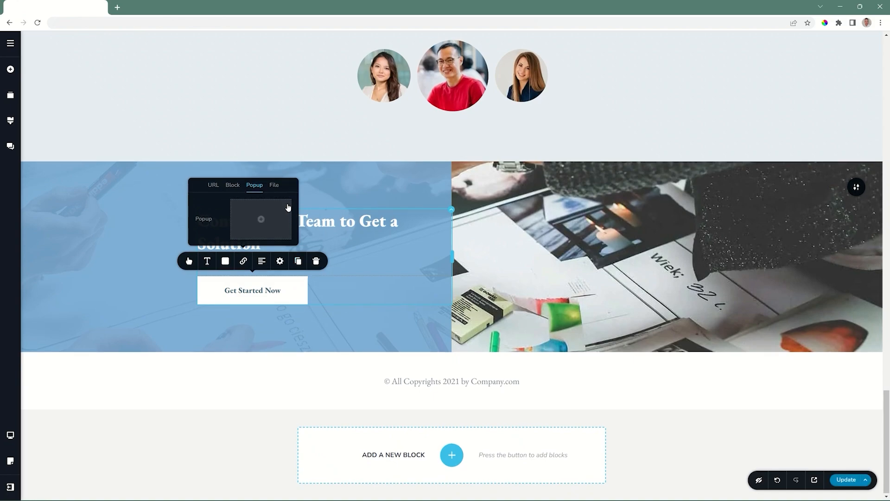
left_click(262, 222)
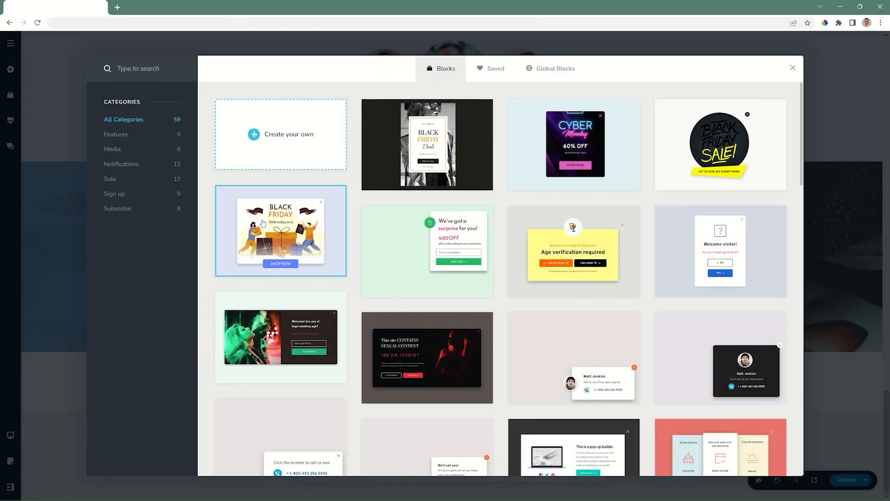
left_click(113, 178)
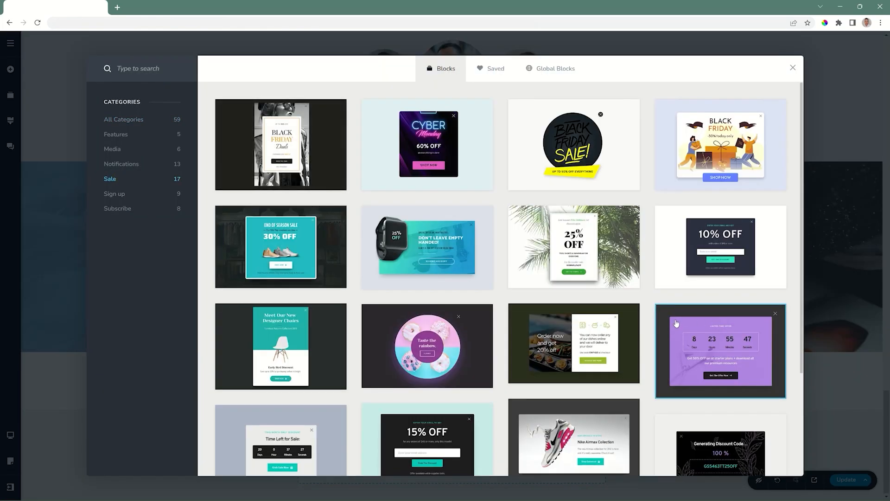
left_click(714, 348)
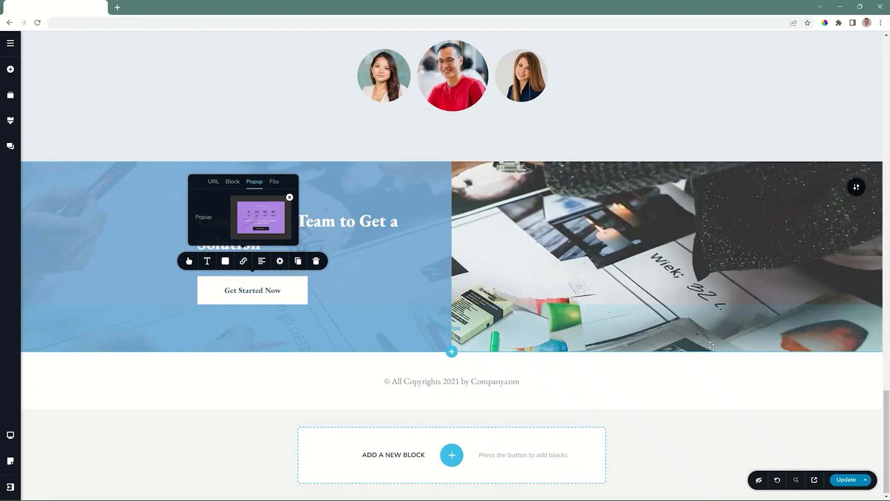
left_click(262, 221)
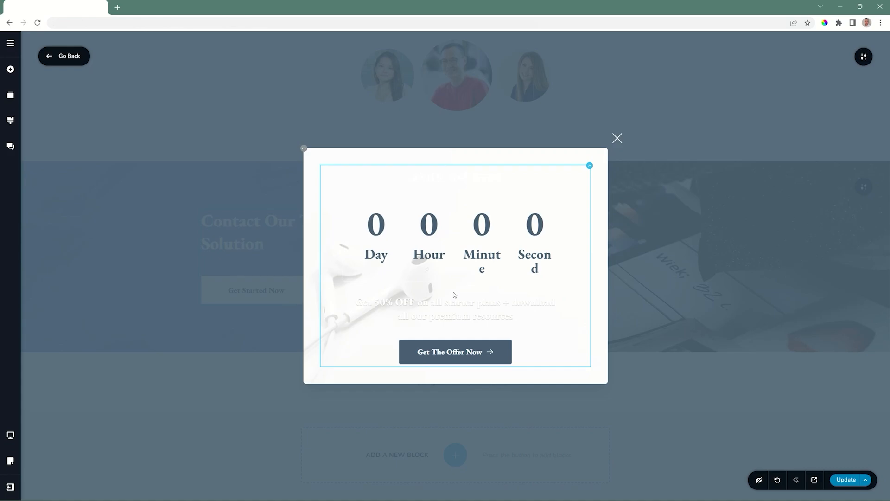
left_click(862, 59)
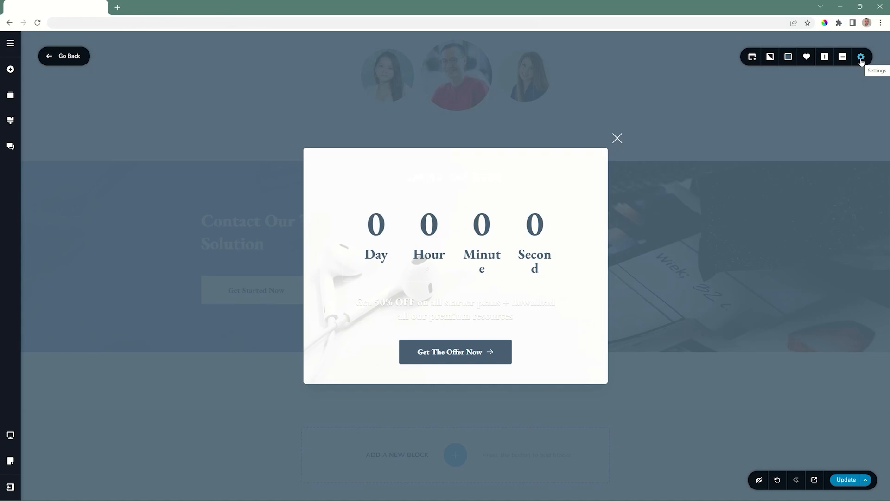
Try the popup at the page's upper edge and left side, returning it to the centre both vertically and horizontally.
left_click(844, 61)
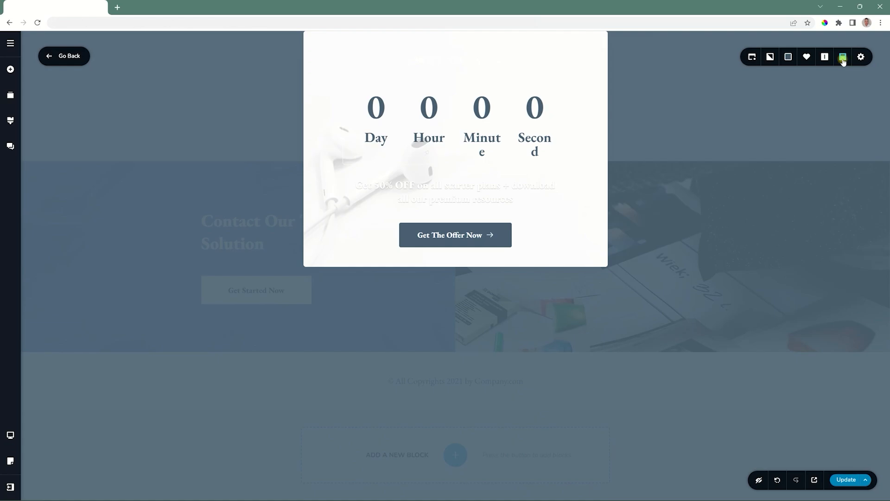
left_click(843, 62)
left_click(824, 59)
left_click(823, 59)
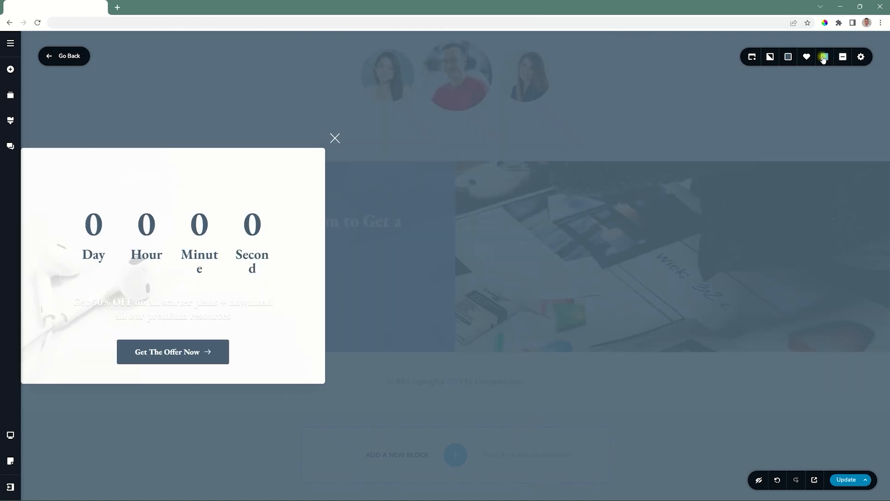
left_click(824, 60)
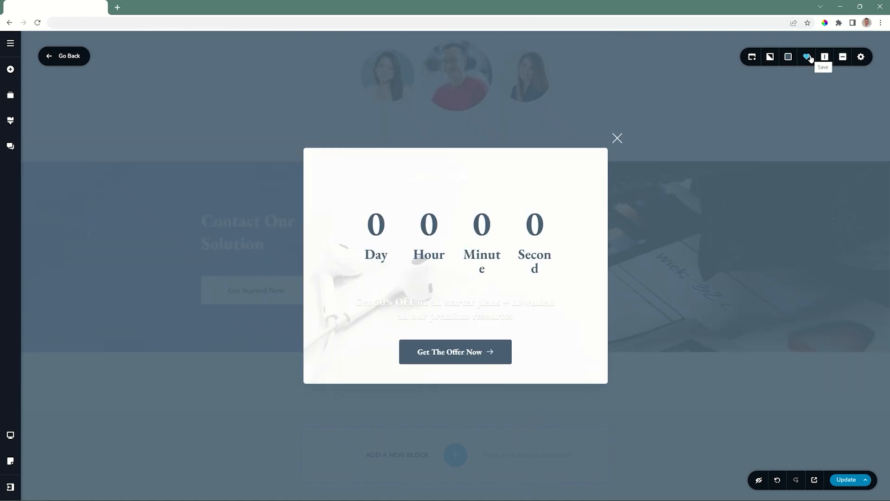
Set the overlay behind the popup to solid colour #191b21 at 87% opacity.
left_click(788, 57)
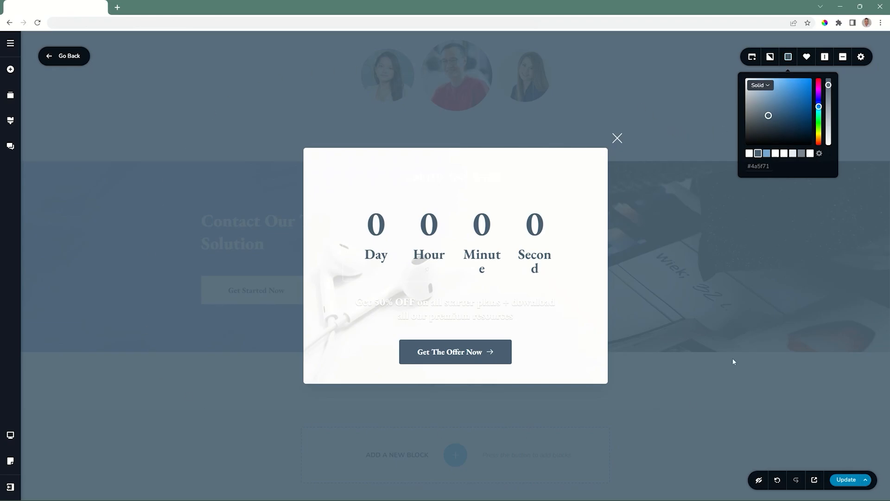
mouse_move(829, 84)
left_mouse_down()
mouse_move(829, 122)
mouse_move(829, 77)
left_mouse_up()
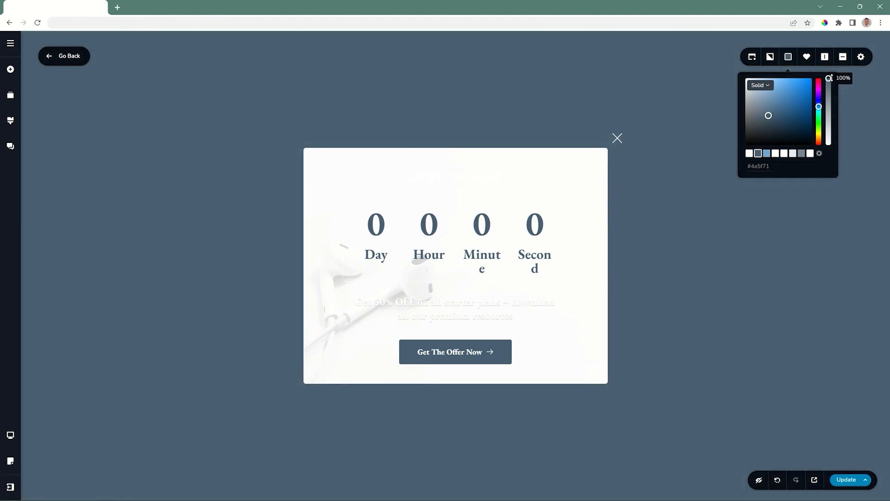
left_click_drag(829, 78, 829, 90)
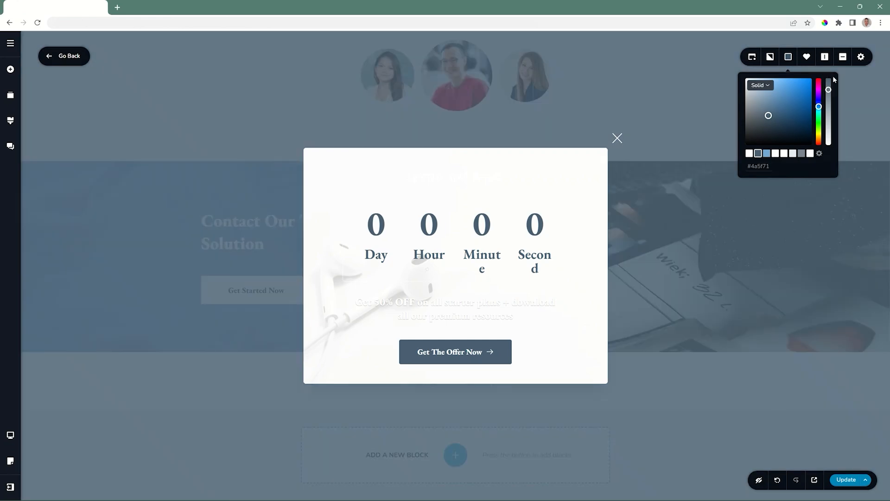
left_click(769, 58)
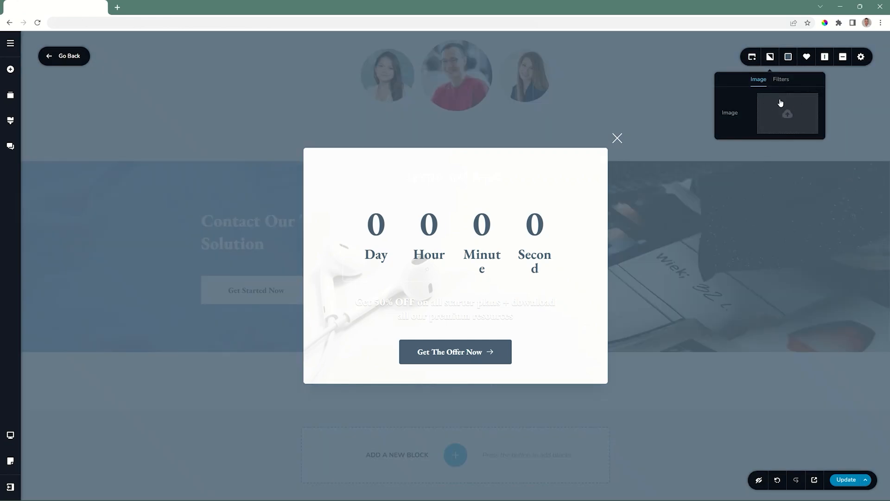
left_click(788, 57)
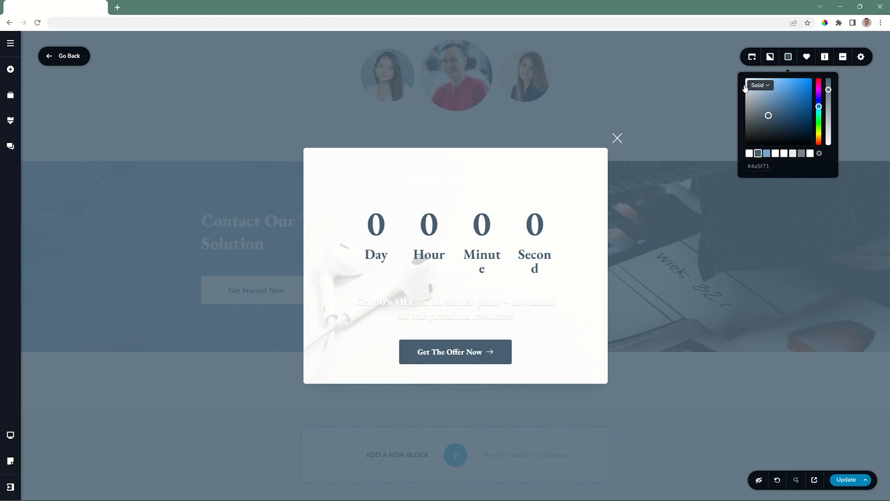
mouse_move(829, 89)
left_mouse_down()
mouse_move(829, 144)
mouse_move(828, 87)
left_mouse_up()
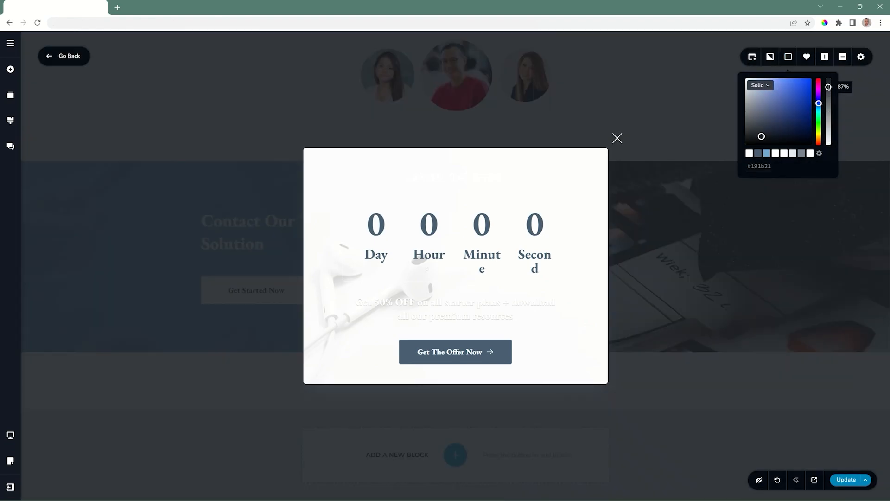
Set the popup close button's delay to 3, and toggle Display Close Button off and back on.
left_click(752, 57)
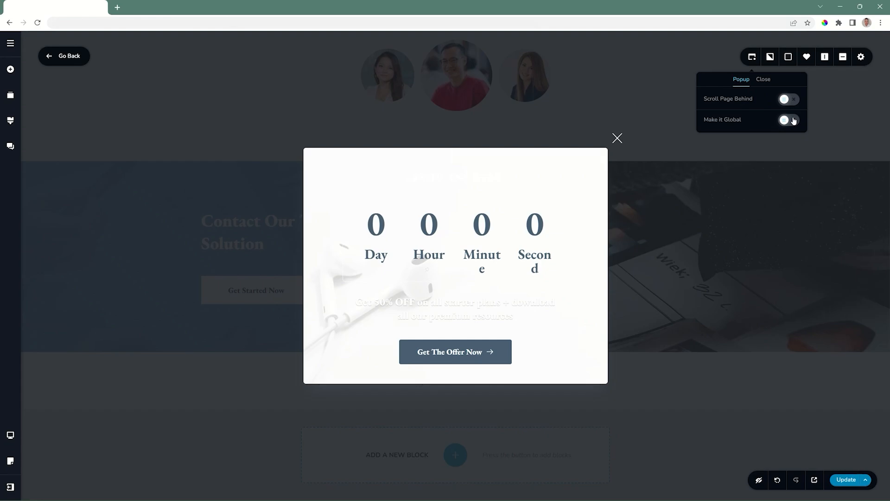
left_click(764, 79)
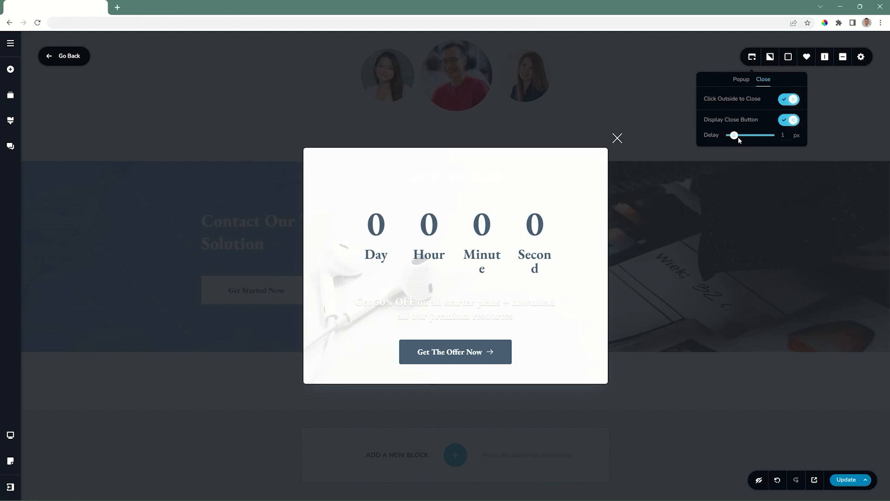
left_click_drag(734, 135, 742, 135)
left_click(789, 121)
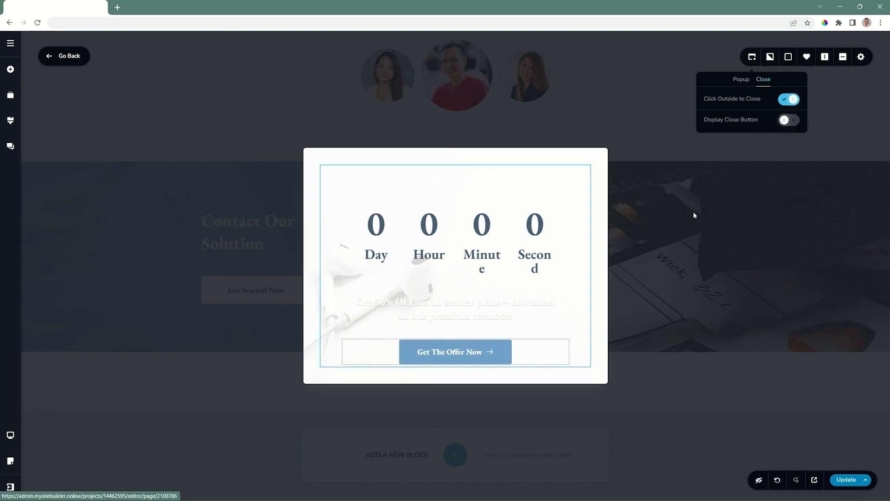
left_click(794, 124)
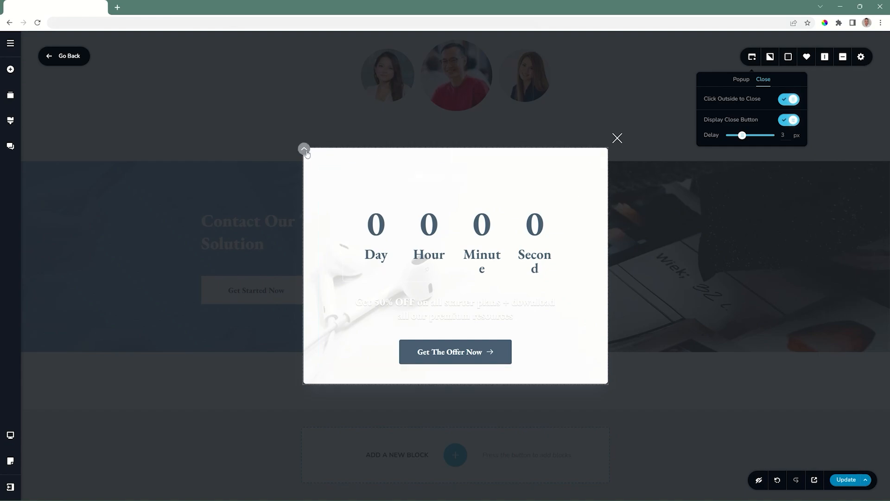
left_click(304, 149)
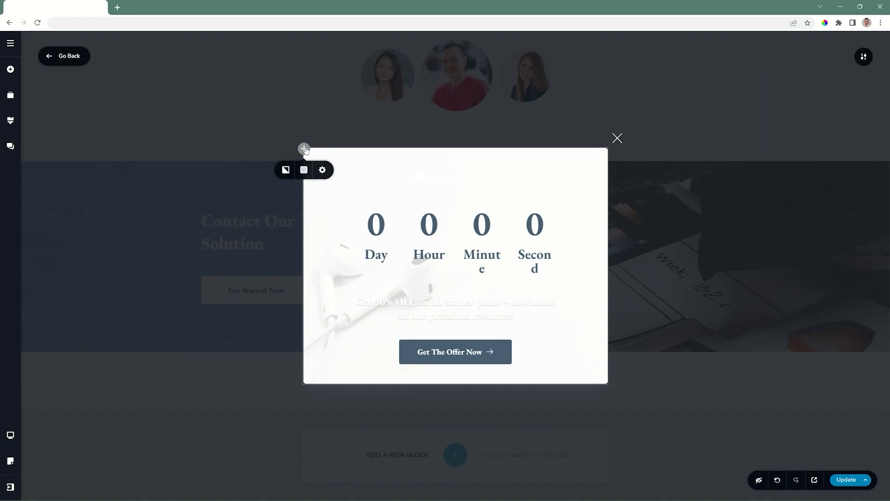
left_click(286, 170)
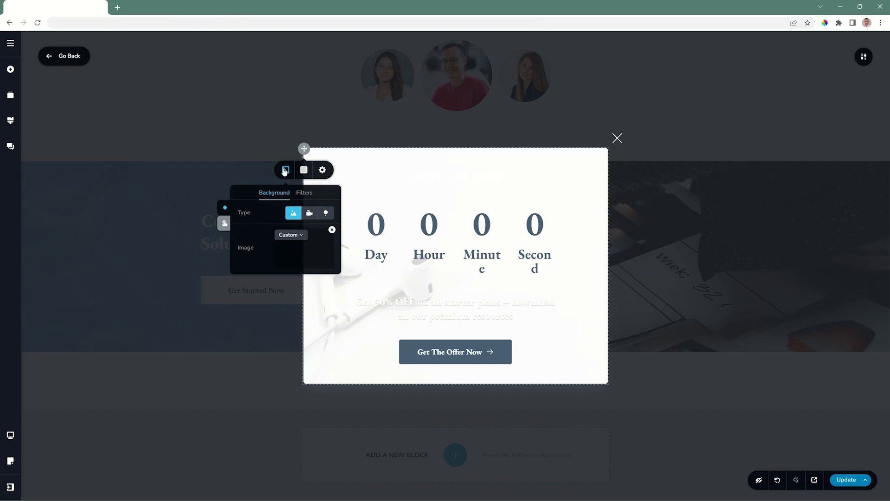
left_click(304, 169)
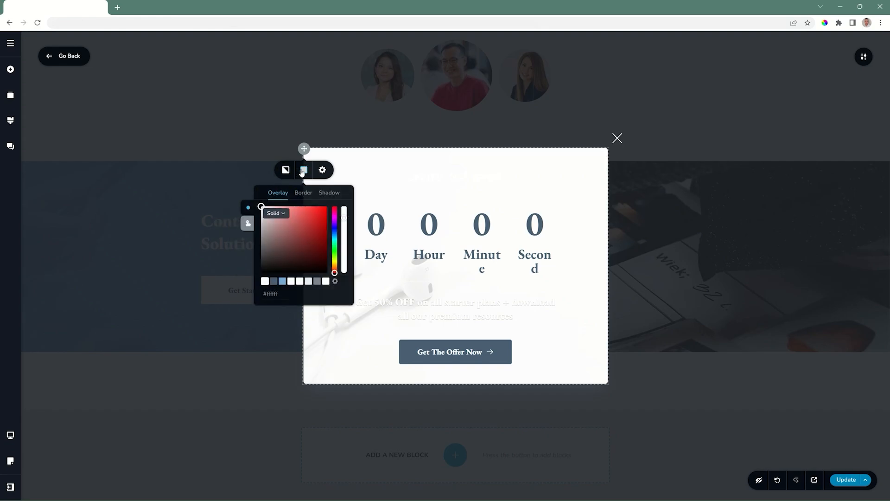
left_click(331, 173)
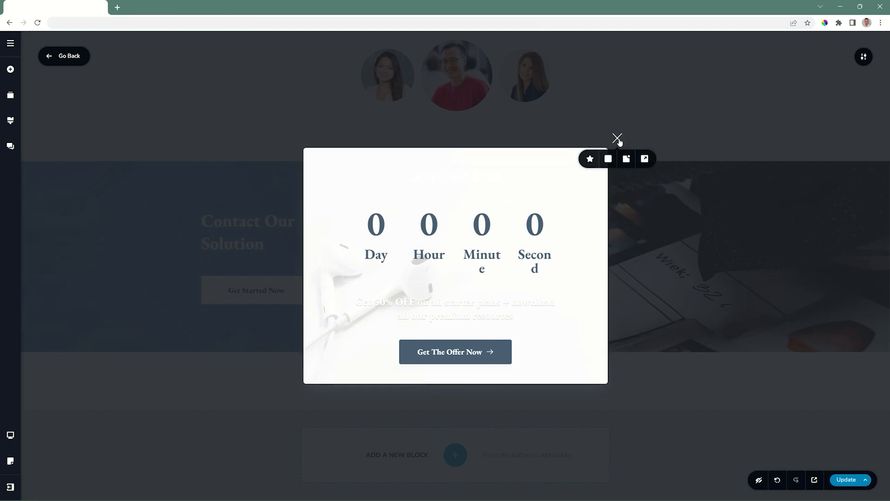
Set the close icon's lateral offset to 21 px, vertical offset to 25 px, size to 35 px and colour to #d100ff.
left_click(590, 159)
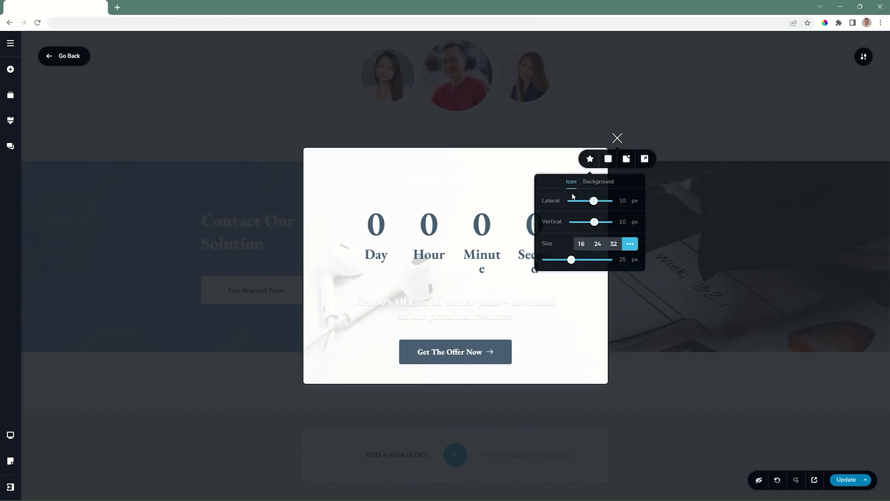
left_click_drag(593, 200, 599, 222)
mouse_move(571, 260)
left_mouse_down()
mouse_move(602, 259)
mouse_move(586, 260)
left_mouse_up()
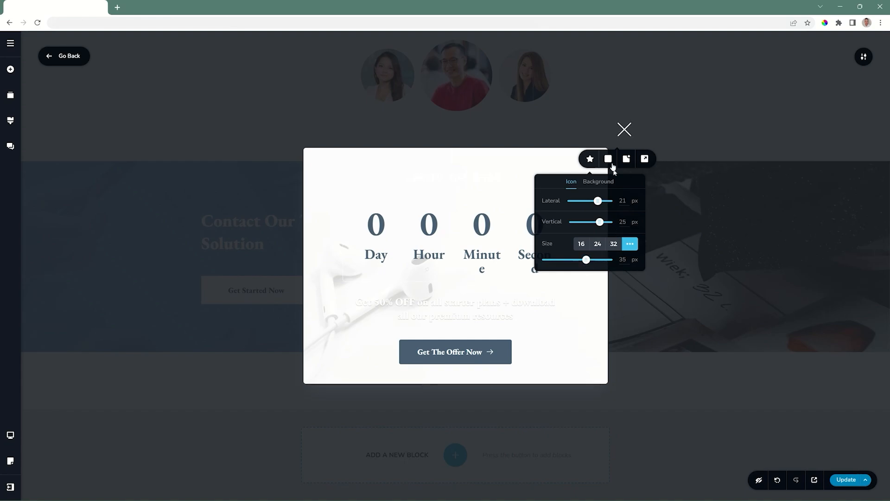
left_click(607, 159)
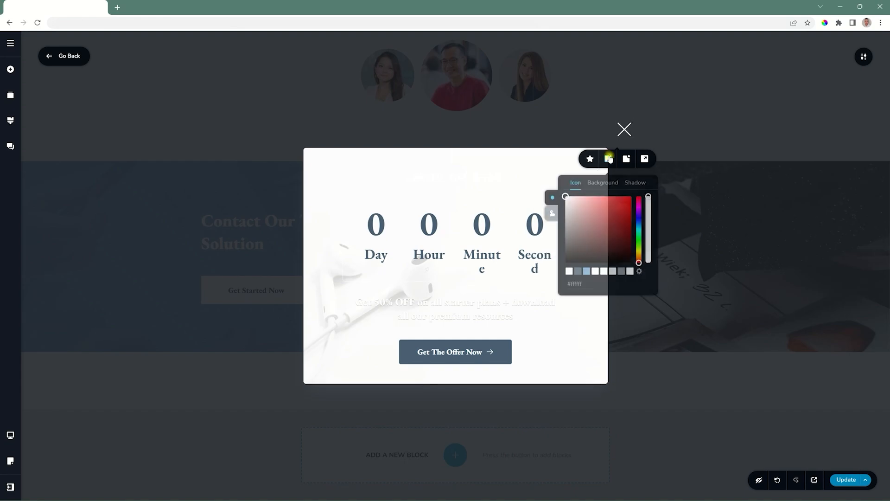
left_click(639, 209)
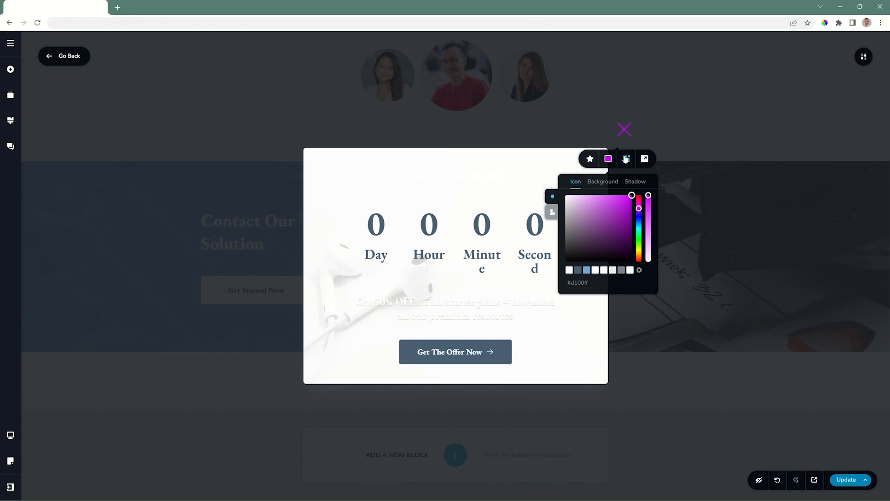
Place the close icon inside the popup and cycle its alignment until it sits in the popup's upper-left corner.
left_click(627, 160)
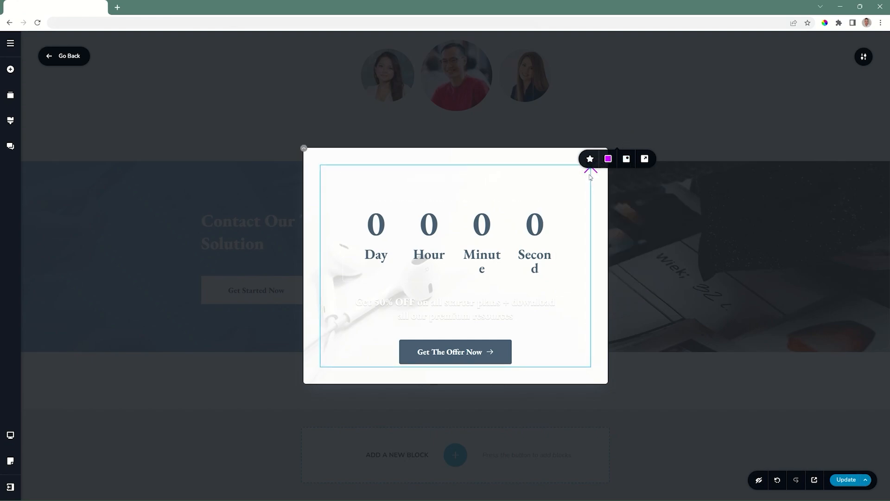
left_click(645, 159)
left_click(645, 159)
left_click(645, 159)
left_click(645, 159)
left_click(645, 159)
left_click(645, 159)
left_click(645, 159)
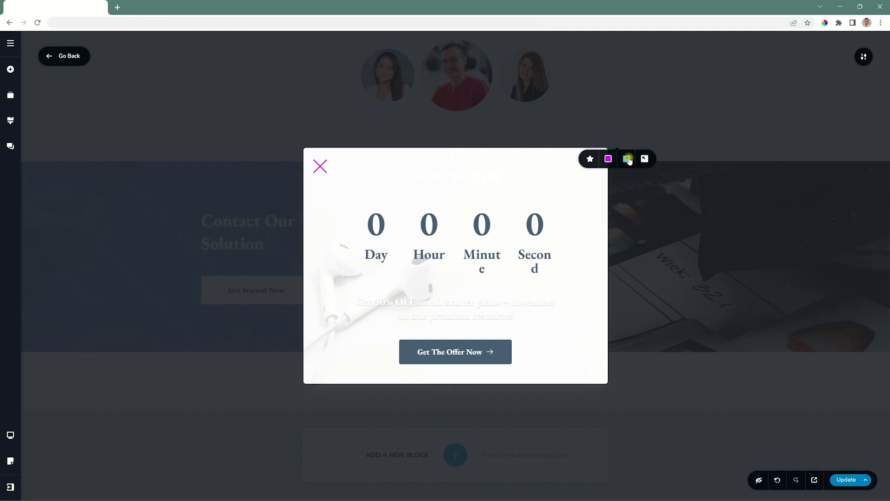
Place the close icon outside the popup and leave popup editing to return to the page.
left_click(629, 159)
left_click(68, 63)
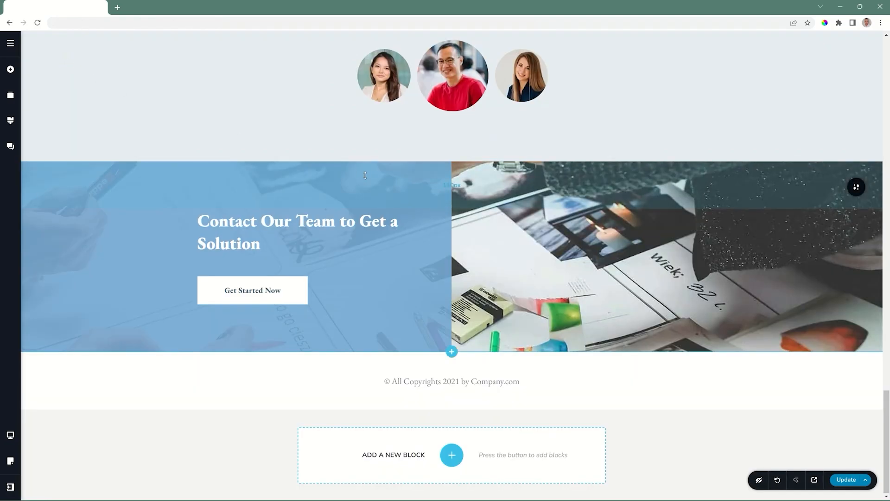
Reopen the popup linked to the Get Started Now button for editing.
left_click(250, 291)
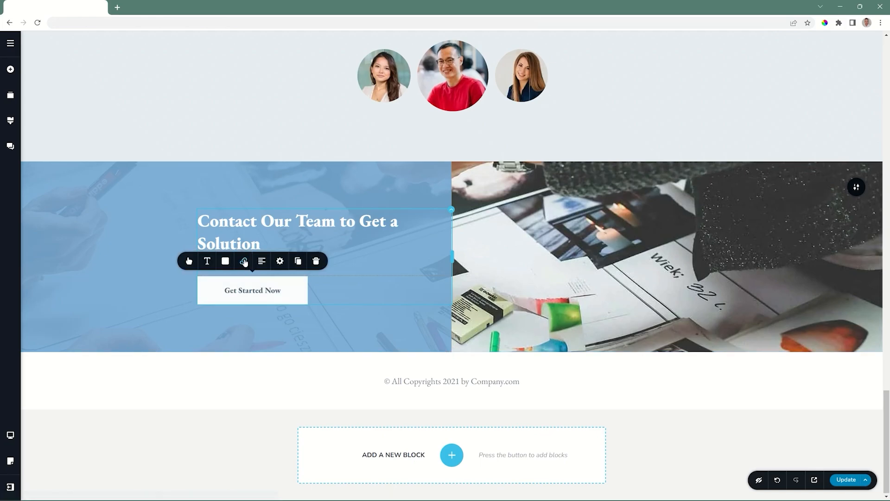
left_click(243, 260)
left_click(262, 220)
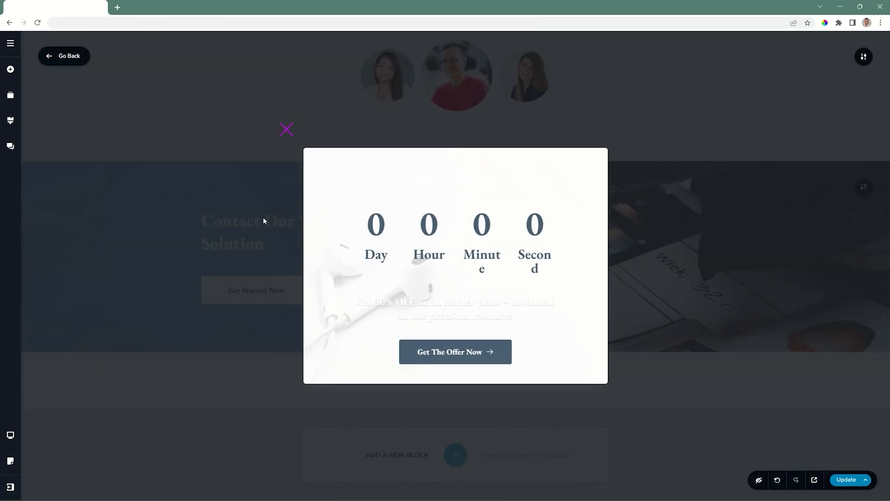
Preview the popup in the Tablet layout and in the Mobile layout.
mouse_move(14, 433)
left_click(46, 424)
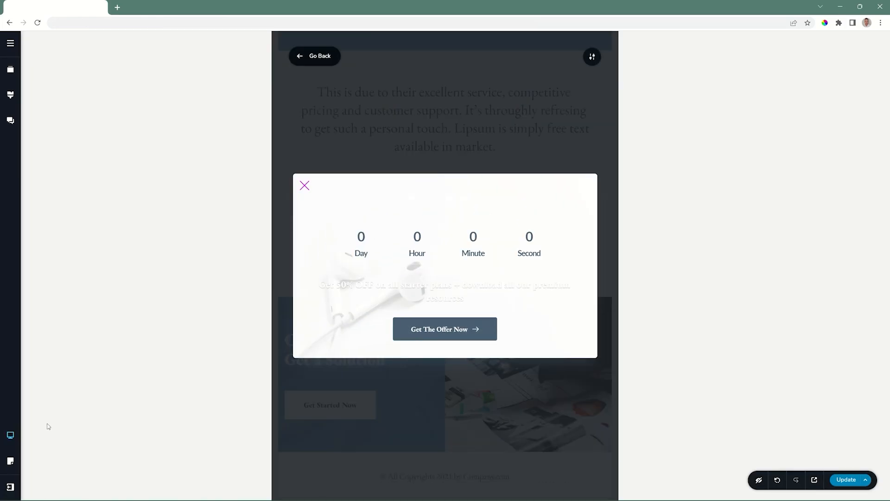
mouse_move(10, 434)
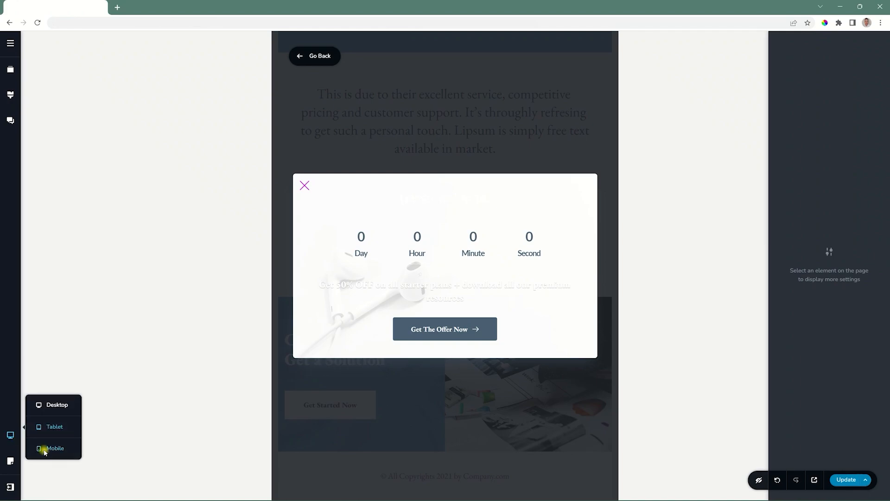
left_click(46, 451)
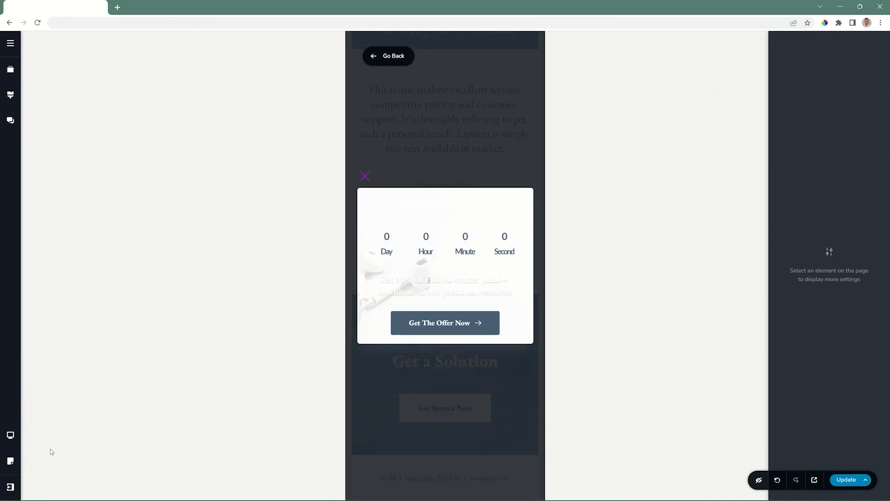